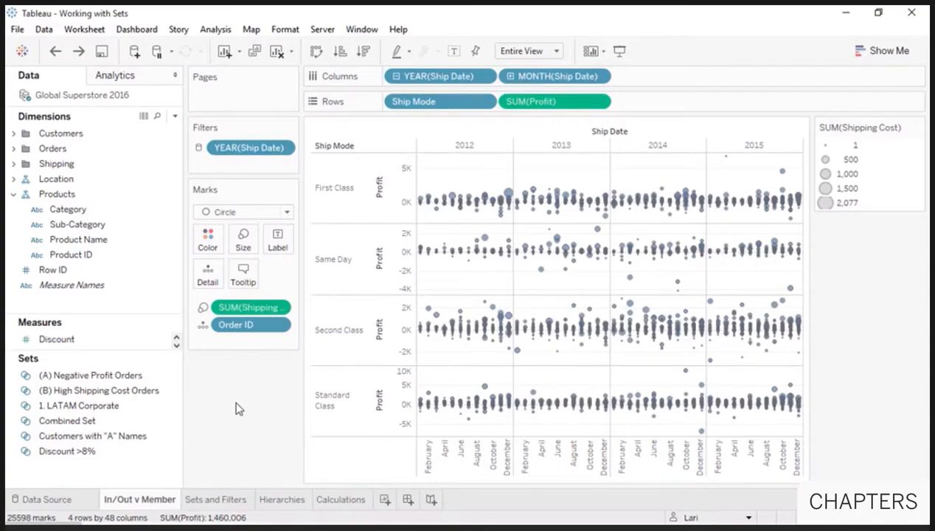
Step: Review the Market and Segment members of the 1. LATAM Corporate set and close its definition unchanged
right_click(134, 407)
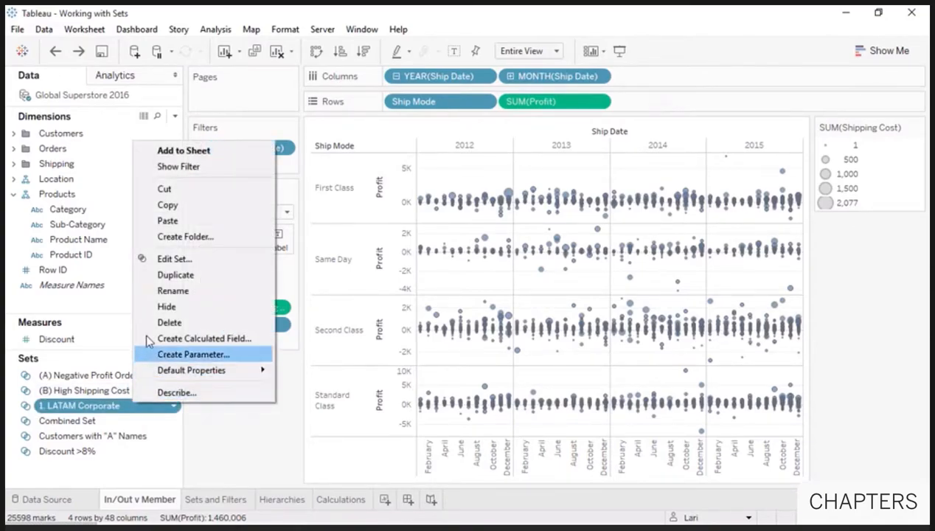
click(170, 259)
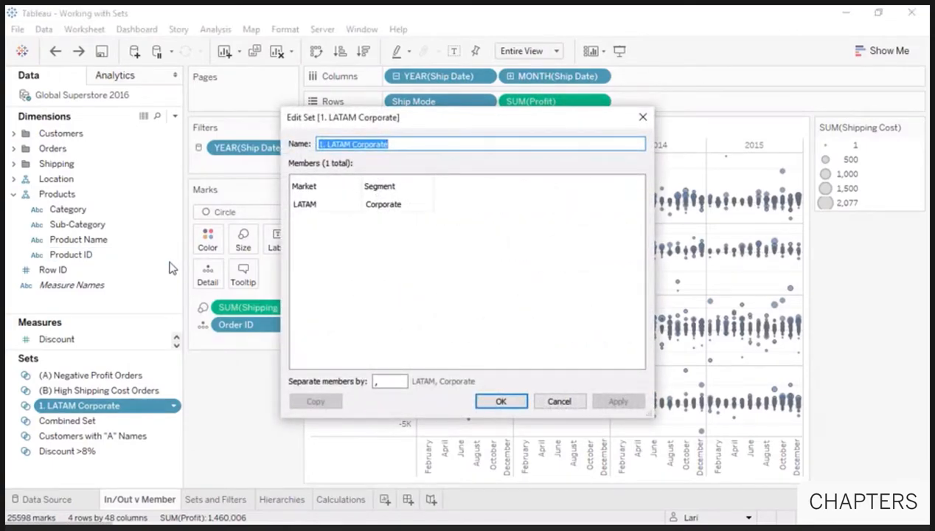
mouse_move(355, 190)
drag(923, 515, 869, 460)
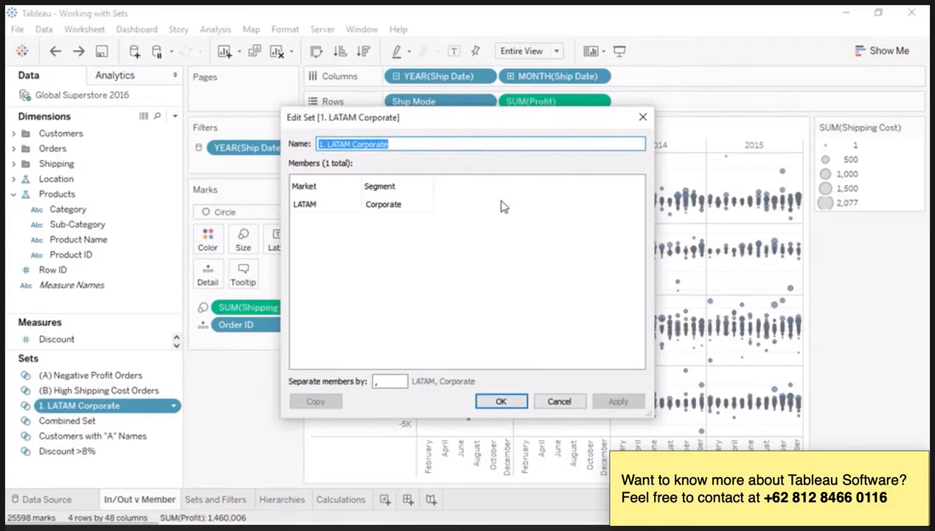
click(643, 118)
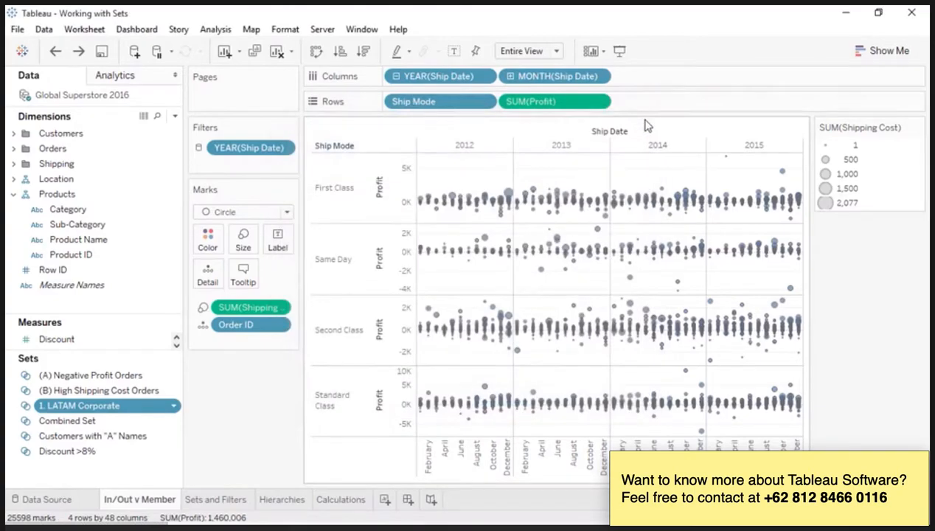
Step: Inspect the condition formula that defines the Customers with "A" Names set and close its definition unchanged
right_click(129, 439)
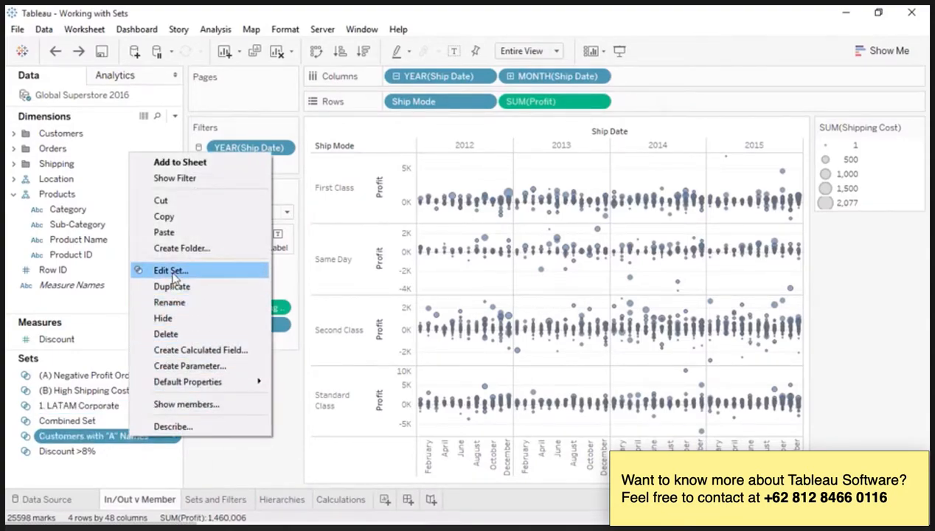
click(172, 271)
click(378, 120)
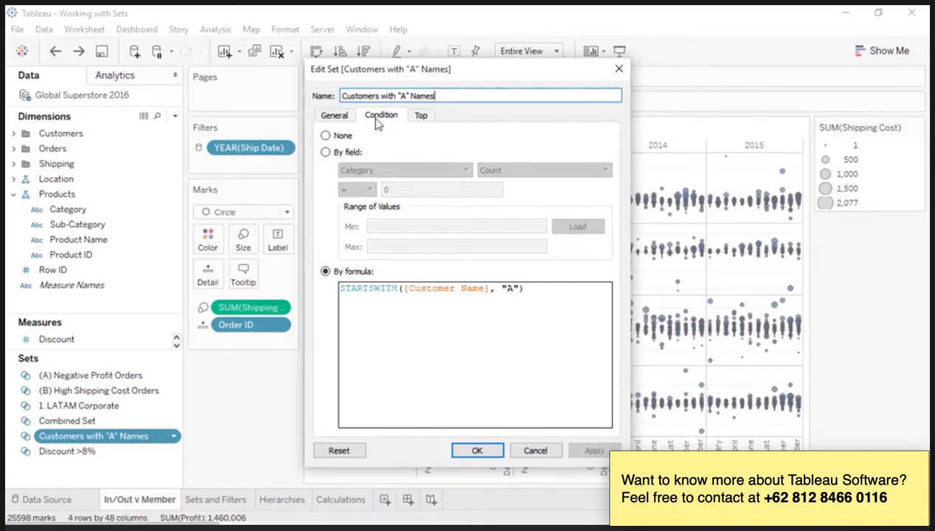
click(618, 68)
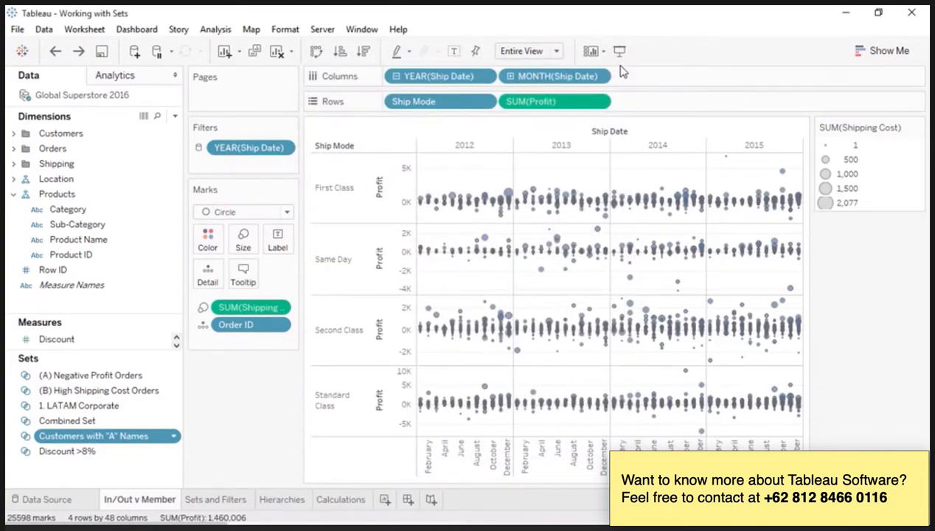
Step: Check how Combined Set joins its two source sets and close its definition unchanged
right_click(97, 418)
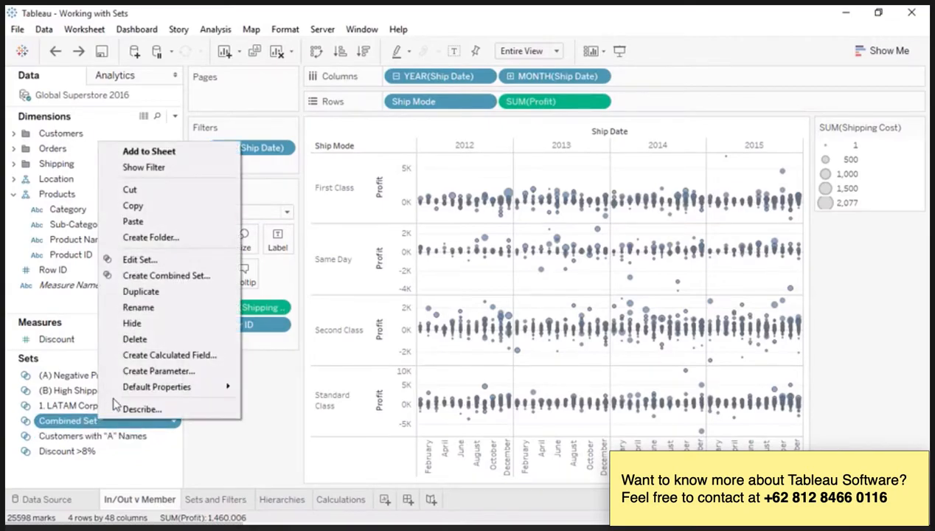
click(168, 260)
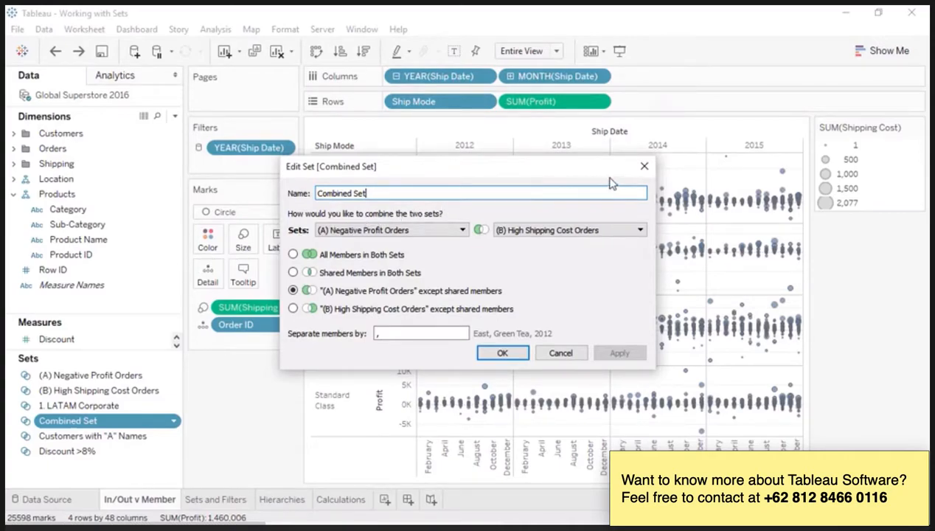
click(644, 169)
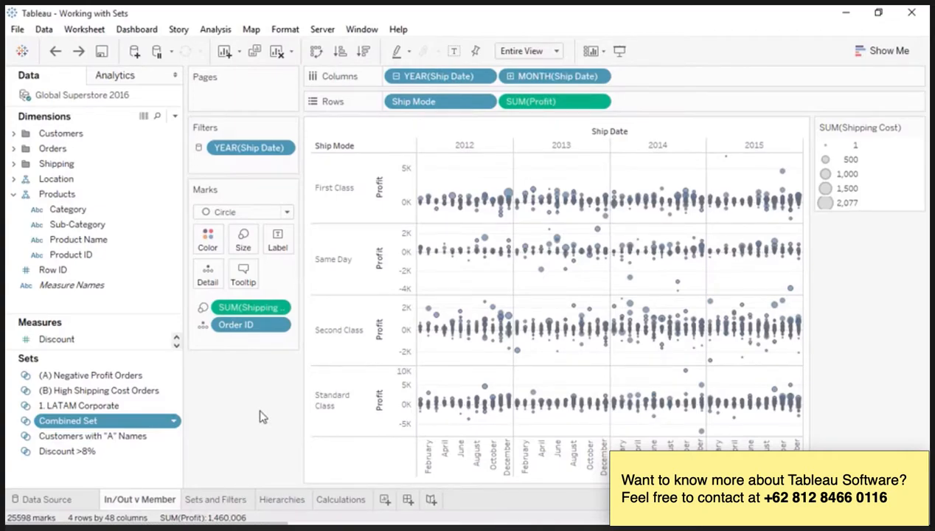
Step: Color the marks of the profit chart by the Discount >8% set
click(92, 450)
drag(96, 450, 198, 240)
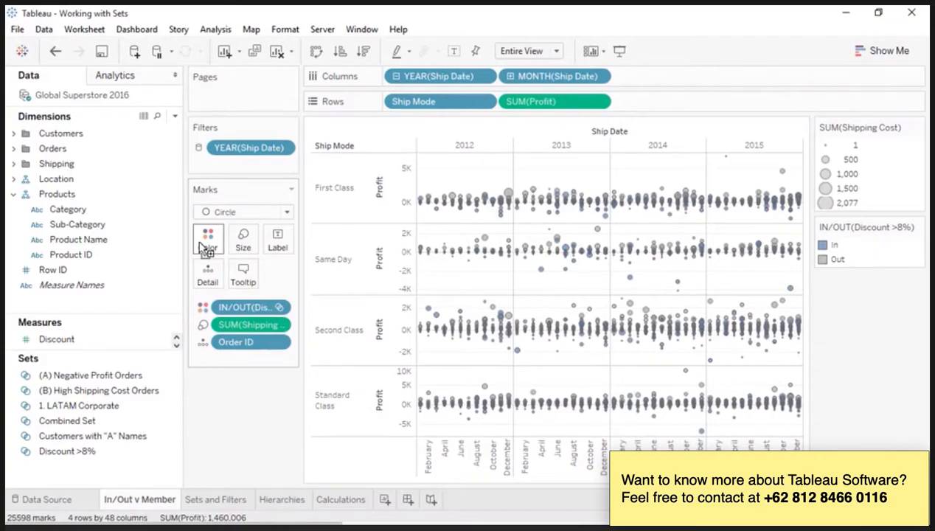
Step: Switch the Discount >8% set on the marks from Color to Detail and show the members in the set instead of In/Out
click(204, 308)
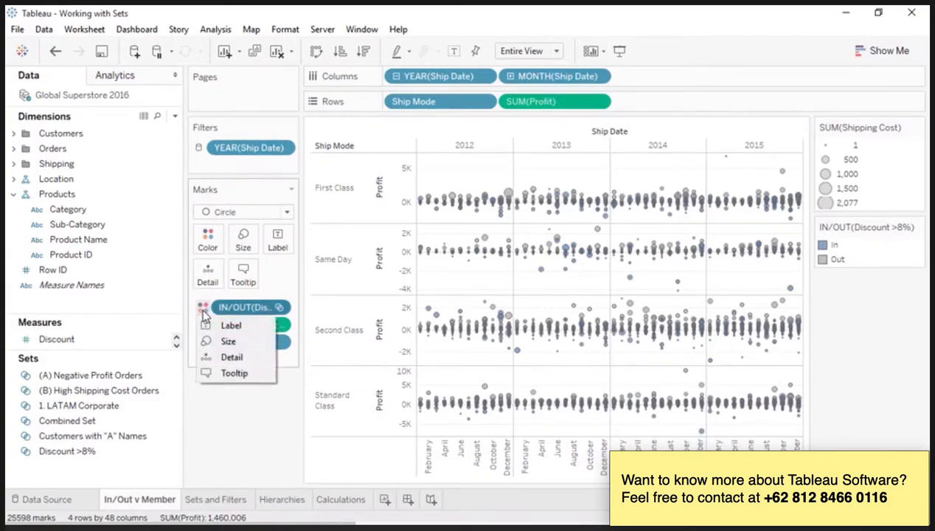
click(207, 359)
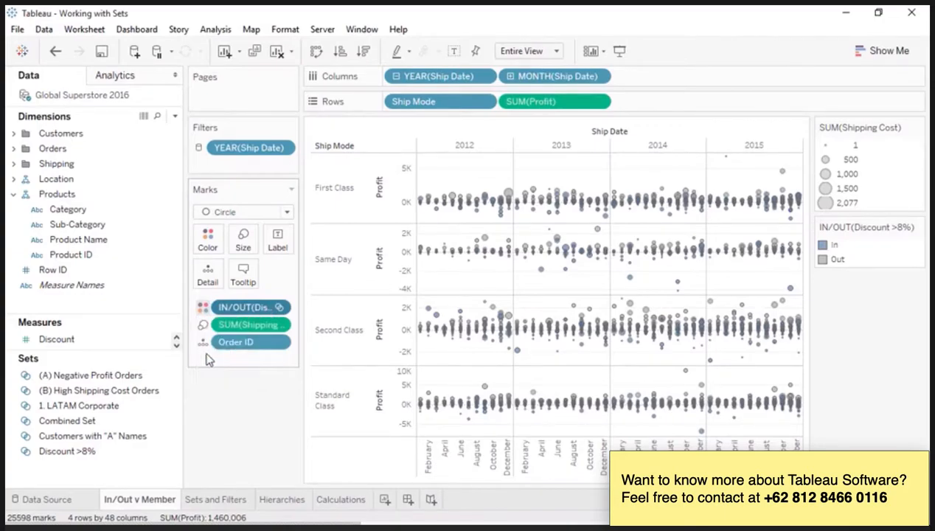
right_click(225, 310)
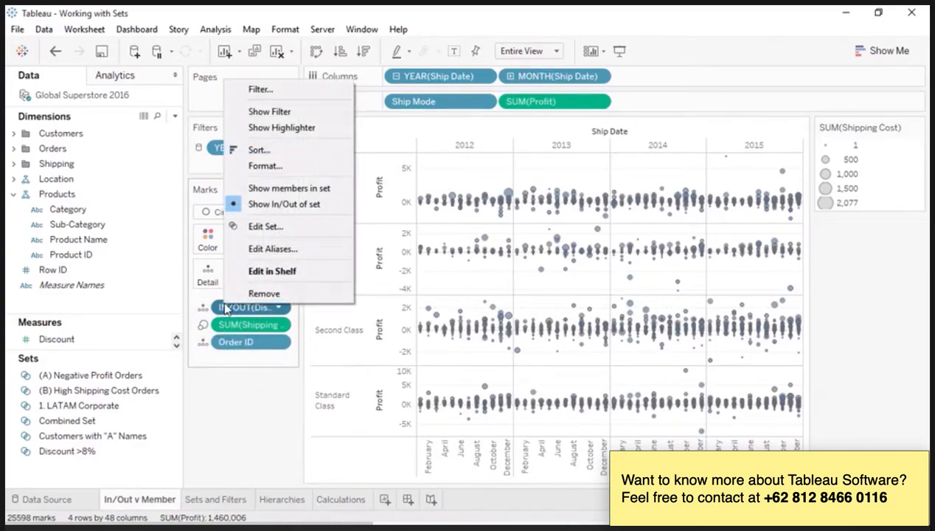
click(261, 190)
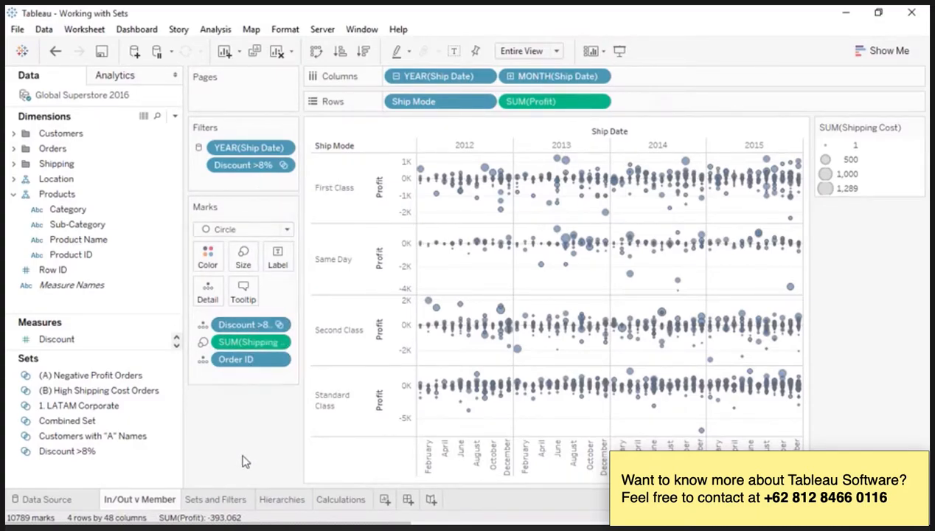
Step: On the Sets and Filters worksheet, create a set from all marks in the scatter plot and add it to the filters
click(244, 502)
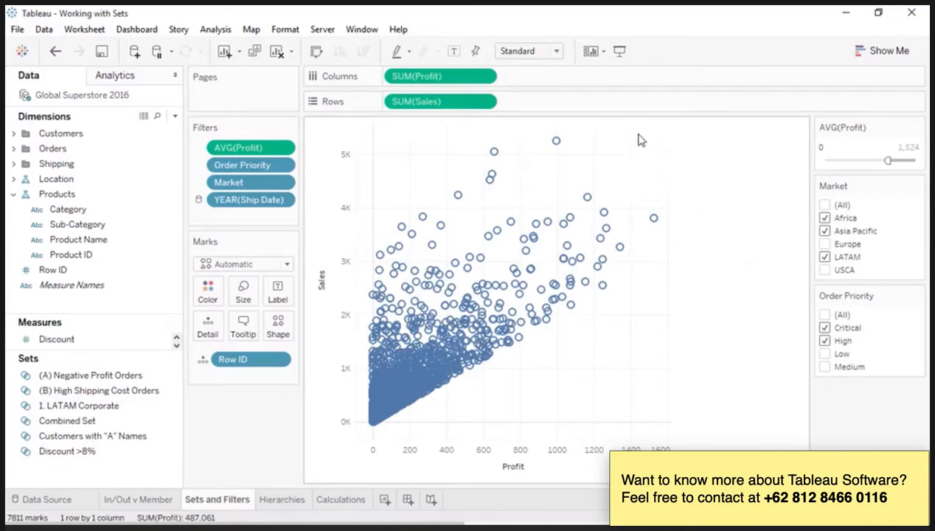
drag(659, 127, 370, 438)
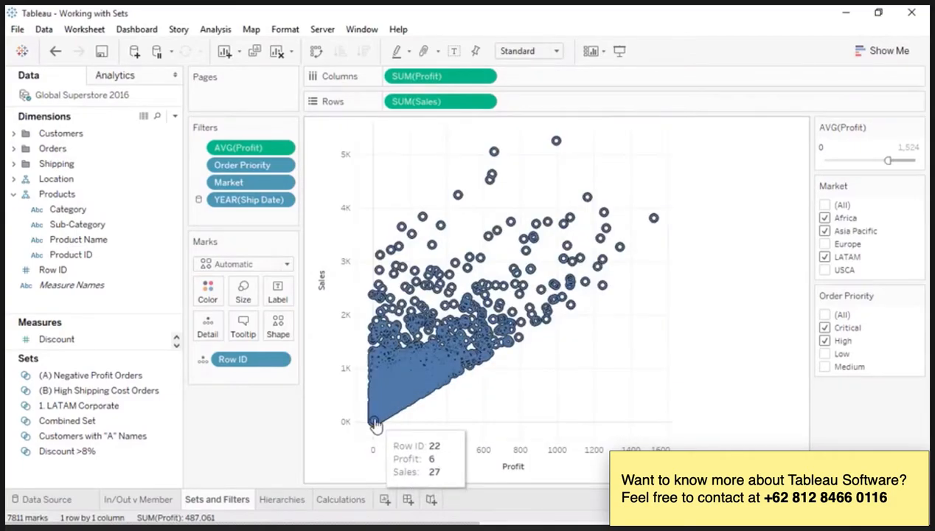
click(557, 412)
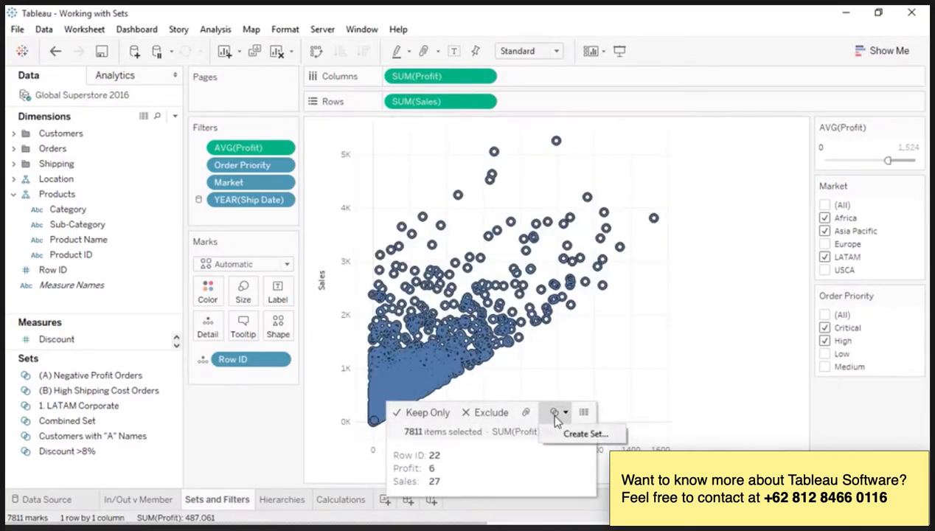
click(569, 434)
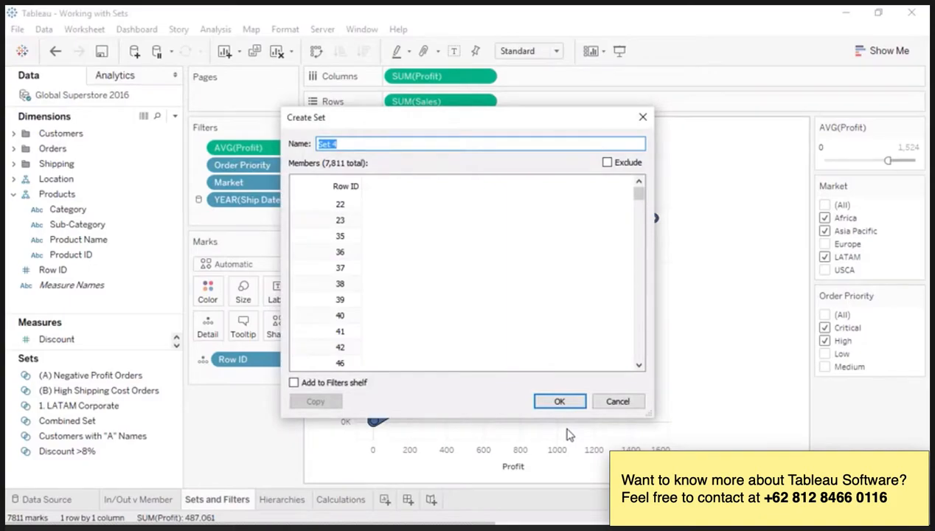
click(349, 385)
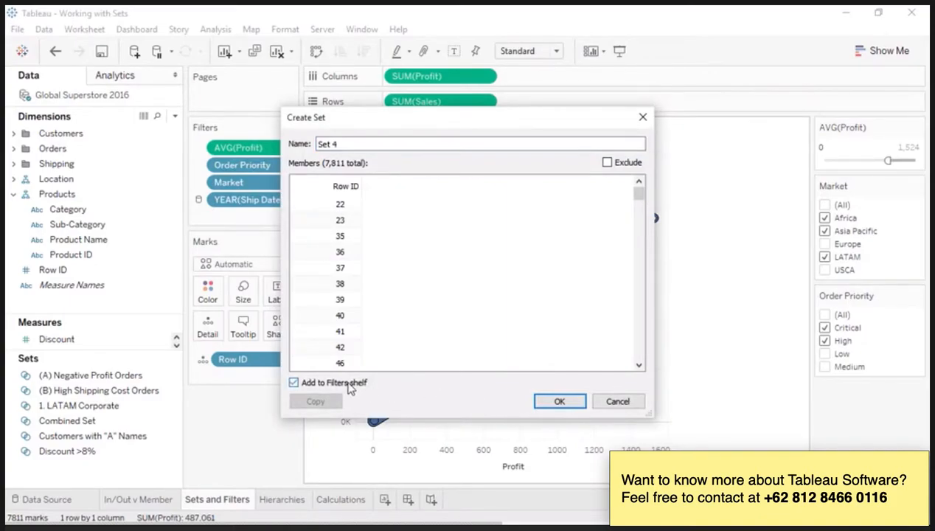
click(558, 403)
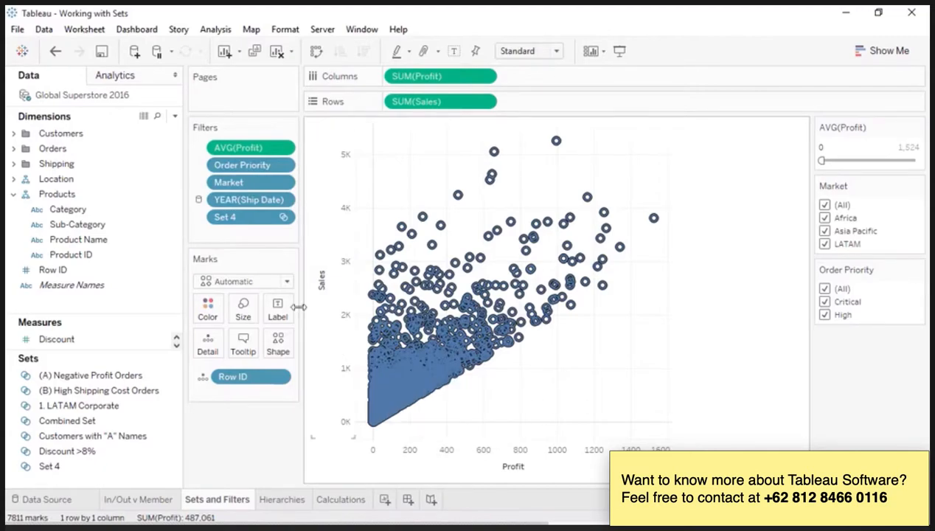
Step: Review the options for creating a set from the Market filter, and cancel without creating one
right_click(243, 191)
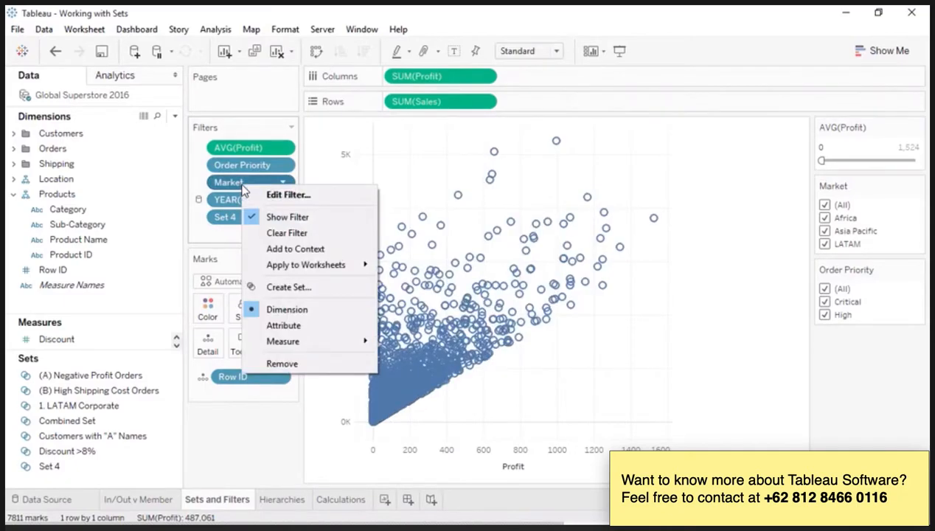
click(298, 287)
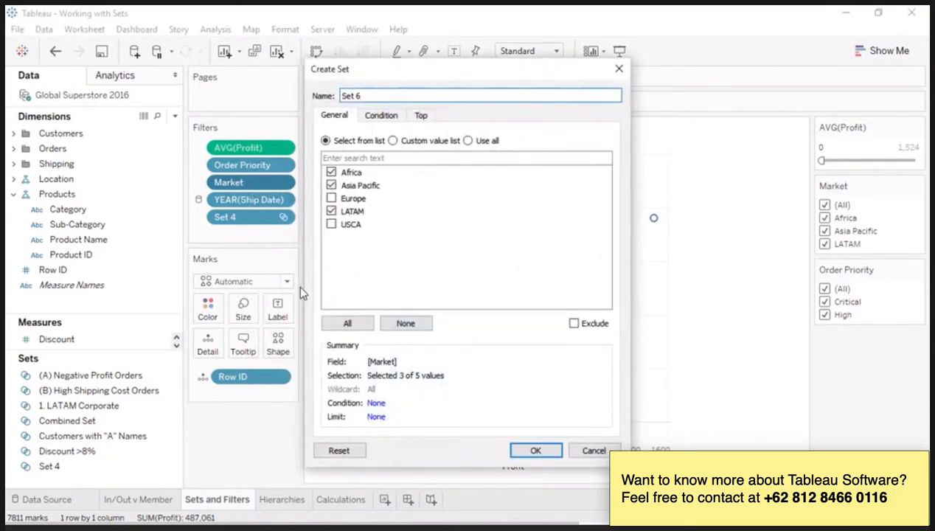
click(592, 450)
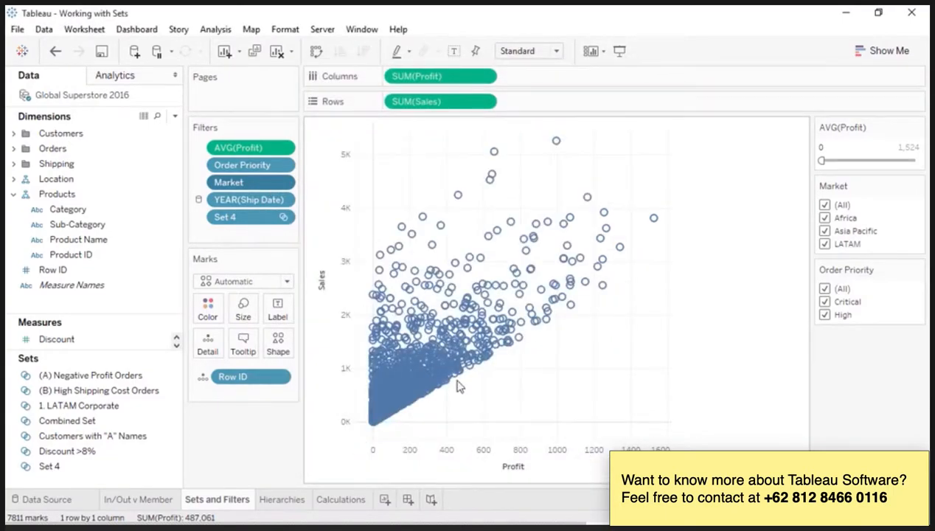
Step: Remove the AVG(Profit), Order Priority, Market and YEAR(Ship Date) filters, keeping only the new set as filter
drag(239, 208, 241, 398)
drag(248, 147, 243, 385)
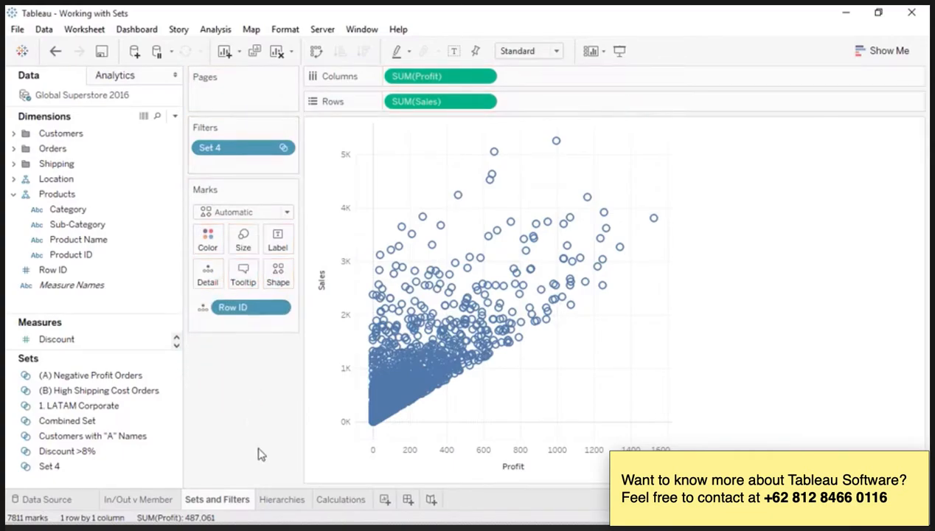
Step: On the Hierarchies worksheet, insert the 1. LATAM Corporate set below Category in the Products hierarchy and drill Category down to that level
click(280, 500)
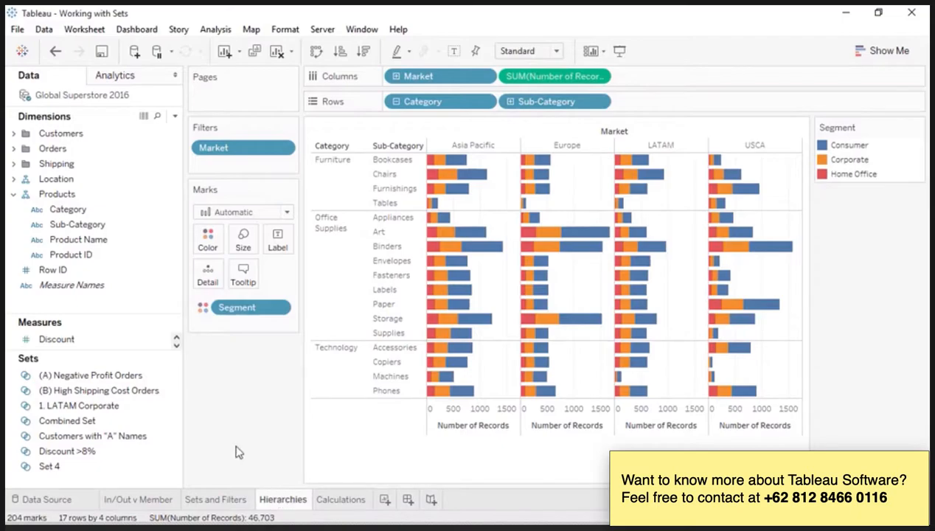
click(104, 408)
drag(104, 410, 115, 227)
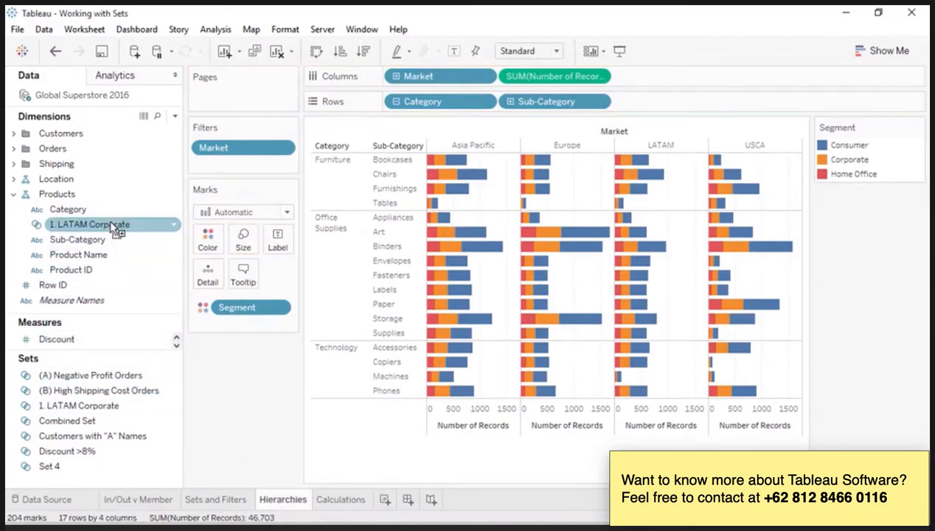
click(397, 102)
click(397, 103)
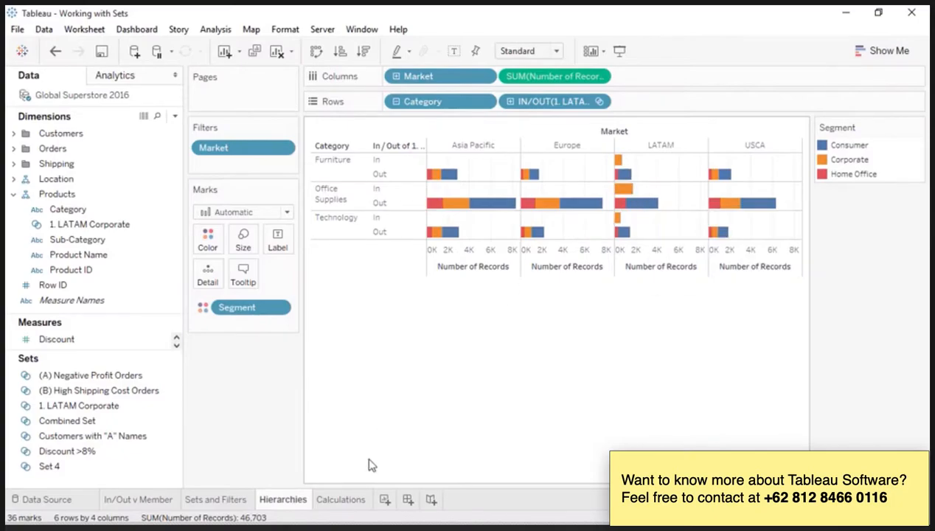
Step: On the Calculations worksheet, create a calculated field named "A name profits" from the Customers with "A" Names set
click(359, 502)
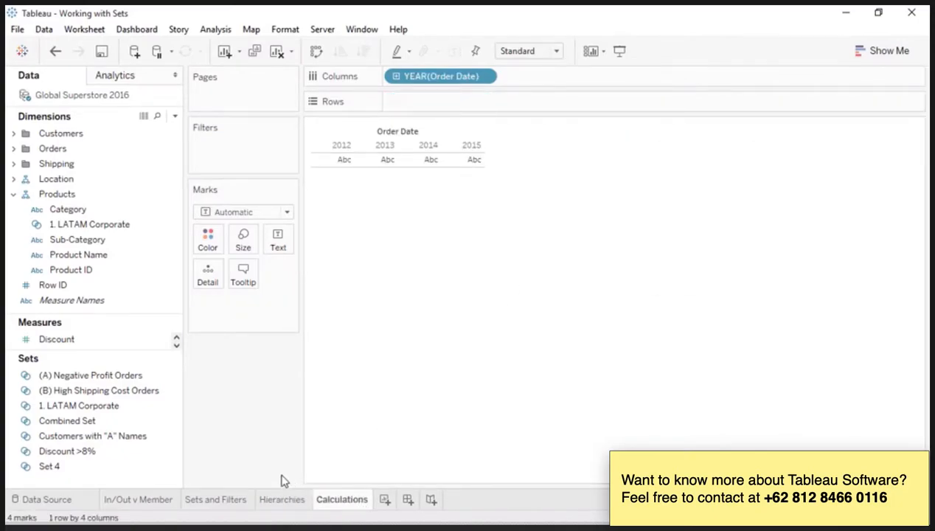
click(134, 438)
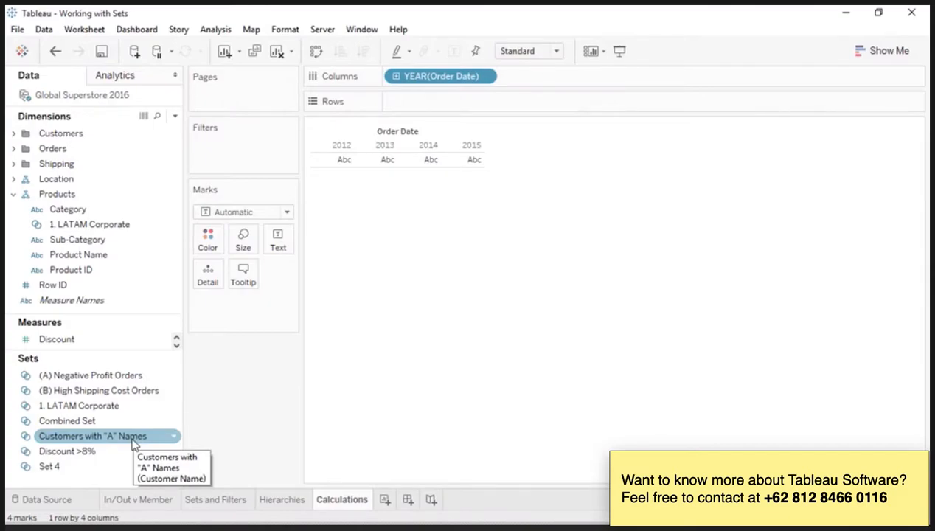
right_click(135, 444)
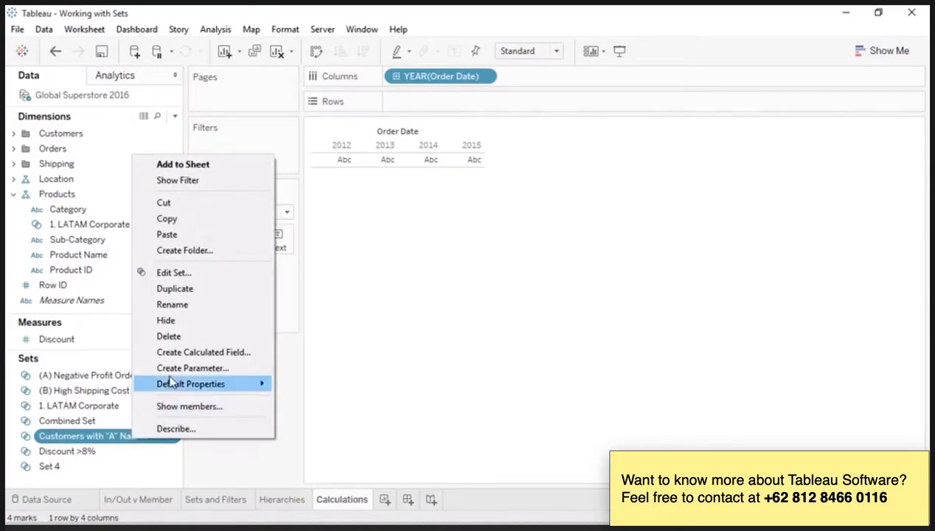
click(178, 354)
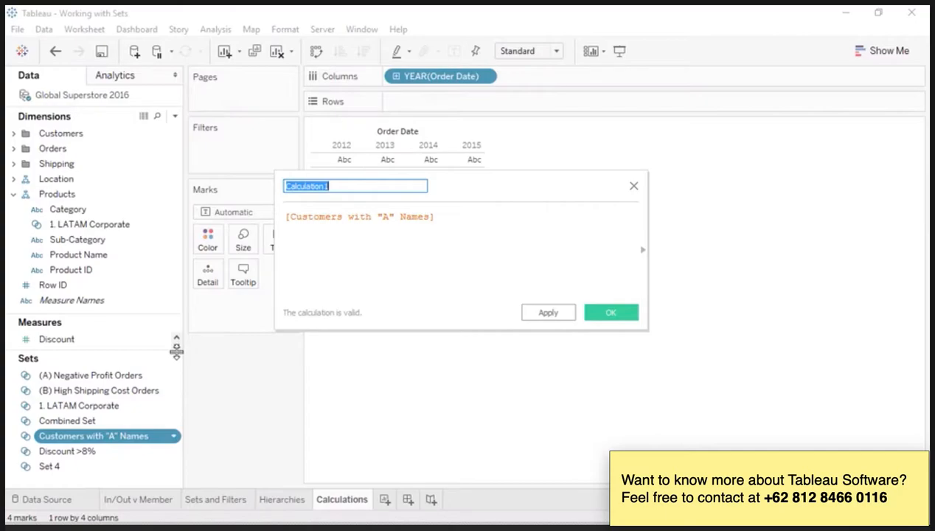
text(A name profits)
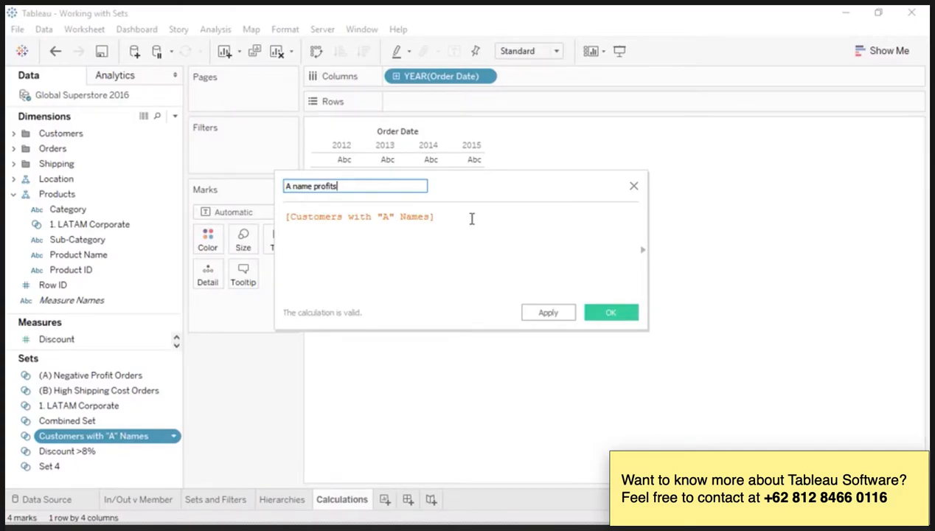
Step: Complete the calculated field's formula as IF [Customers with "A" Names] THEN [Profit] END and save the field
click(292, 219)
text(IF)
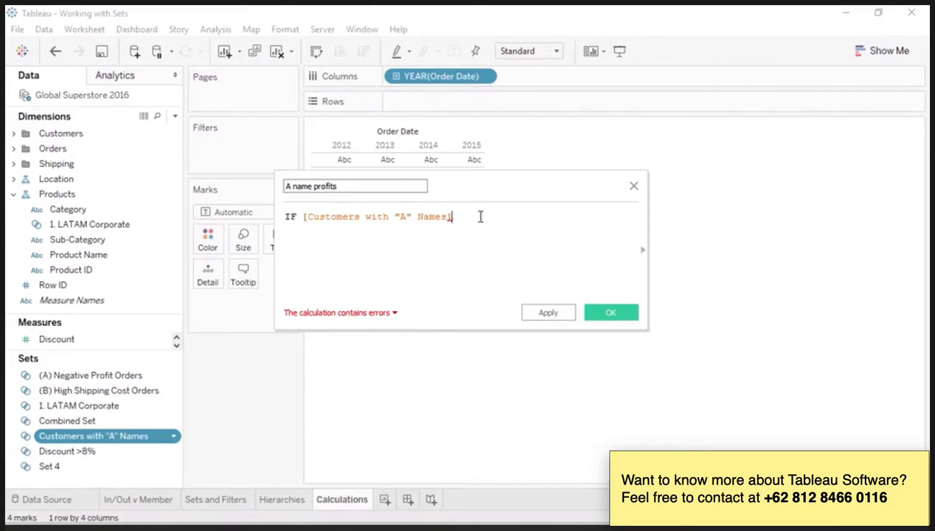
text(THEN)
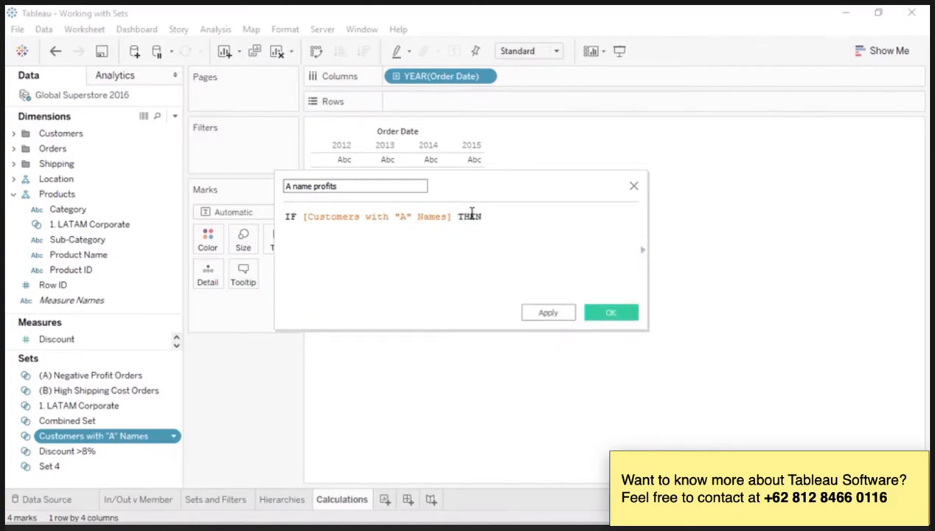
text( Pro)
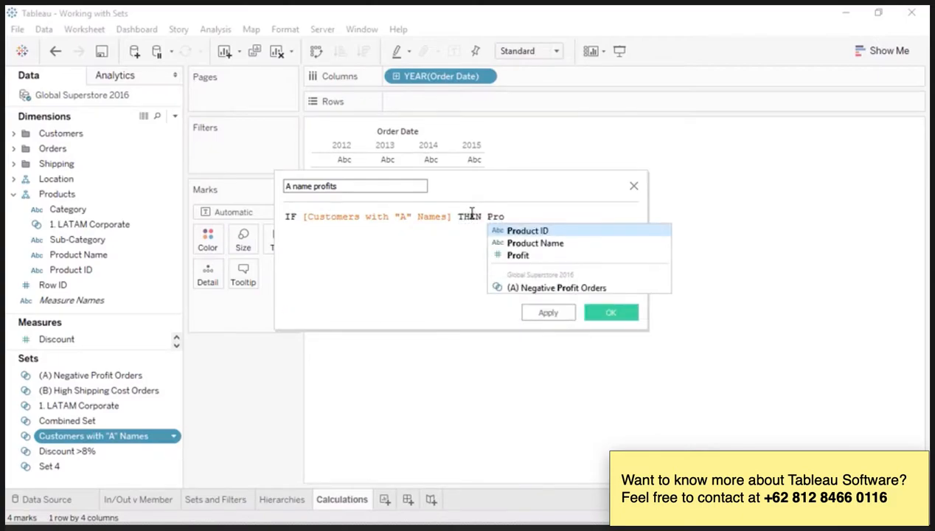
key(Down)
key(Down)
key(Return)
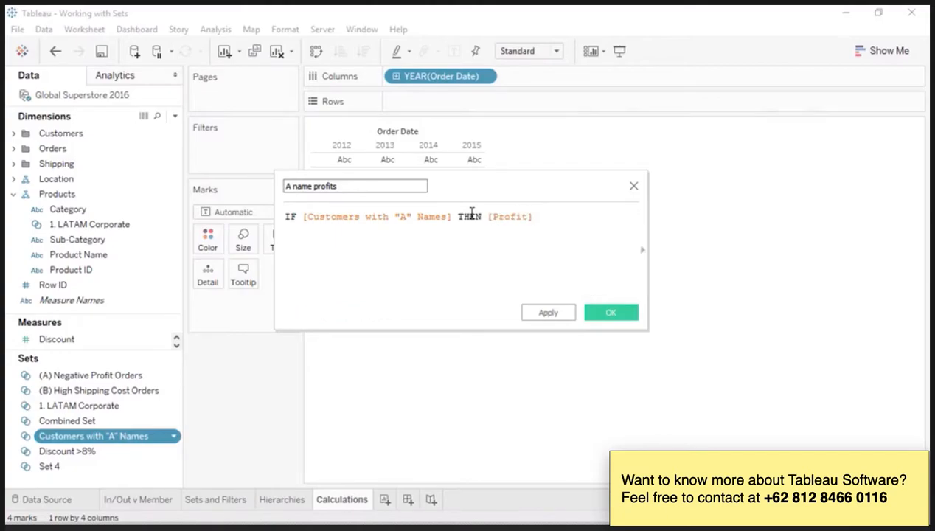
text(END)
key(Return)
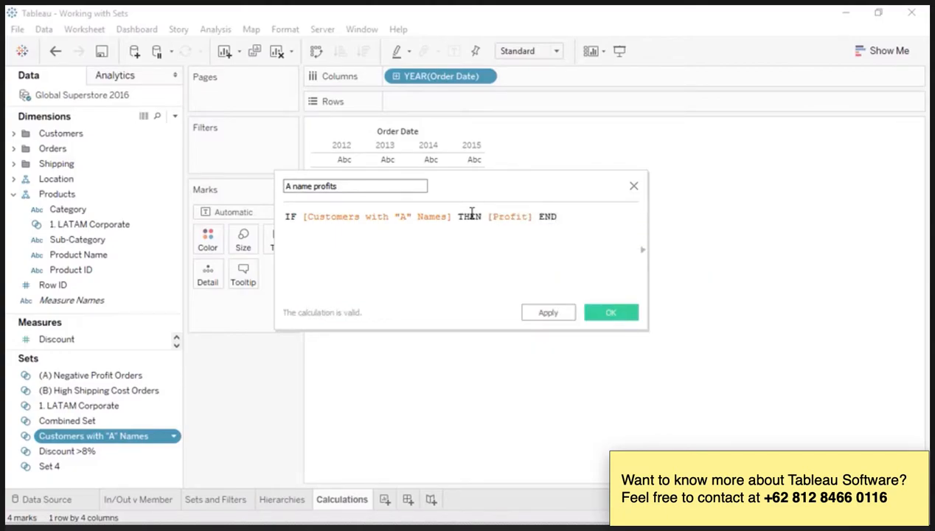
click(610, 315)
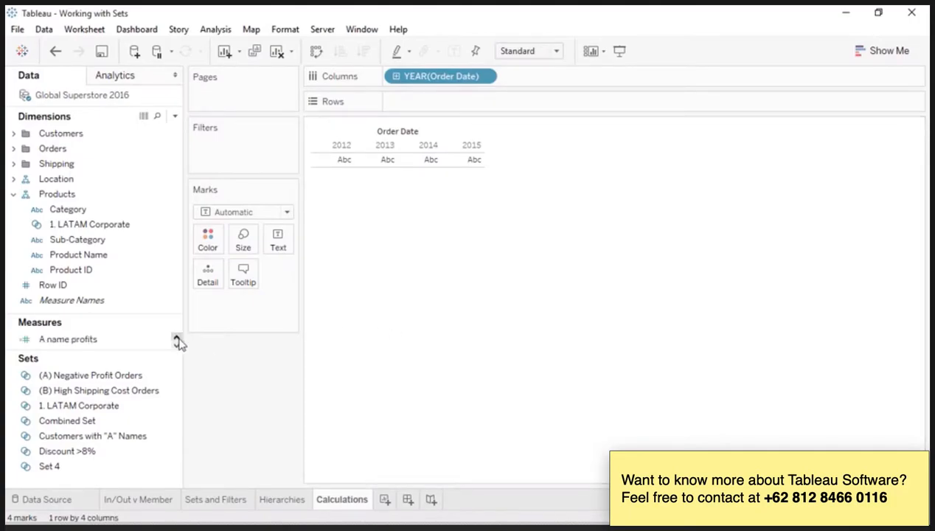
Step: Plot the A name profits measure on Rows against the order date years
click(153, 342)
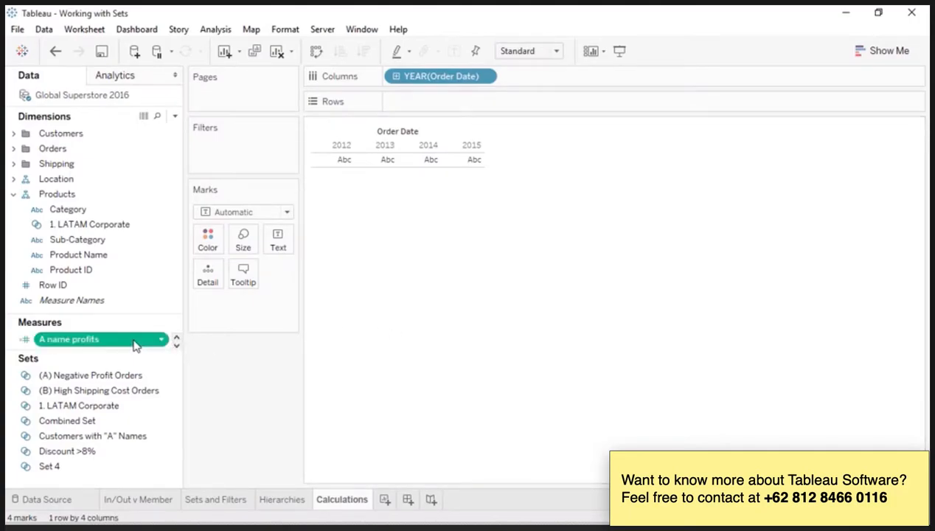
drag(153, 340, 475, 109)
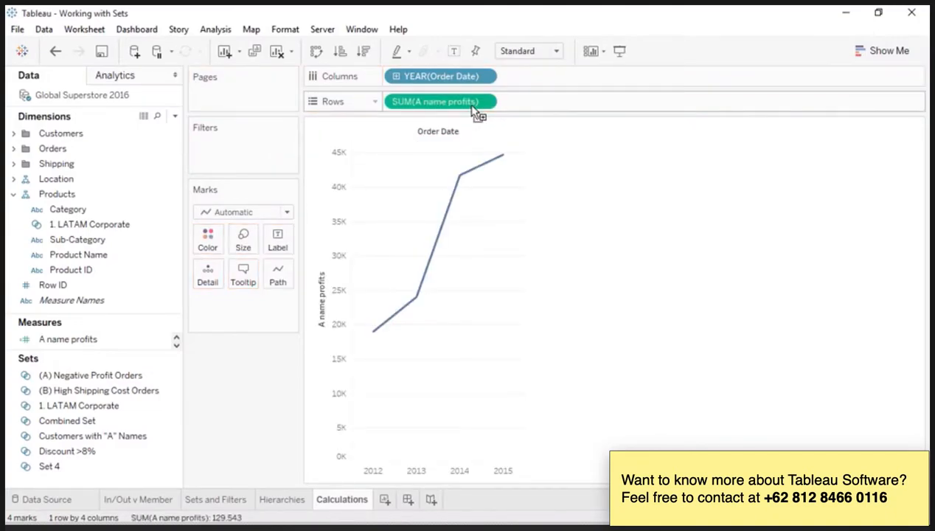